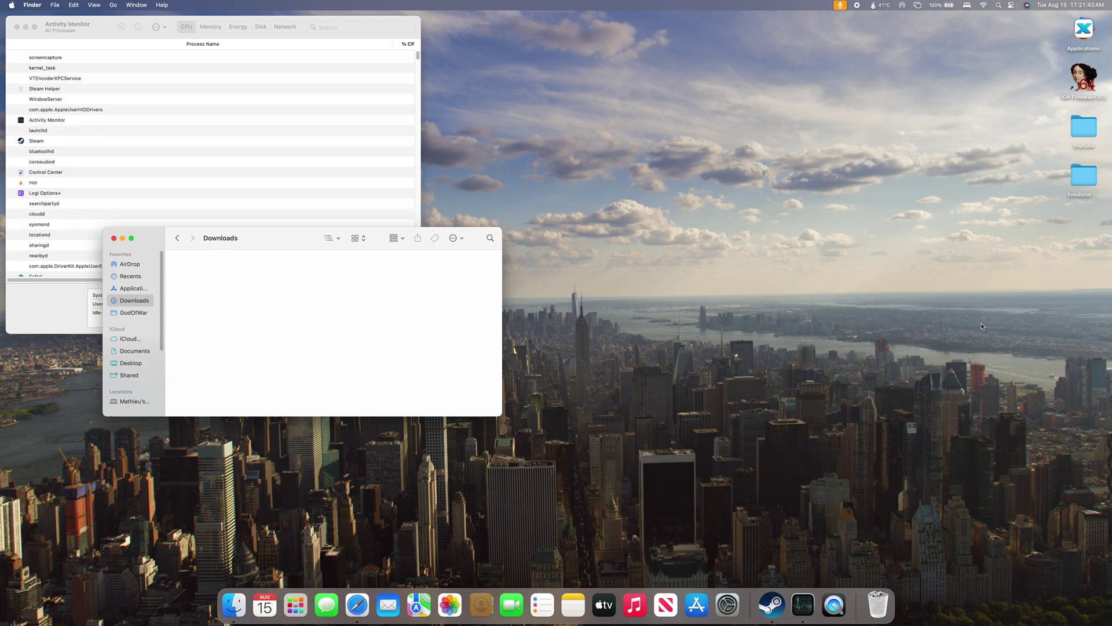
Switch to the full-screen Safari space and browse the X-Plane.org store home page
{"action": "key", "text": "ctrl+Right"}
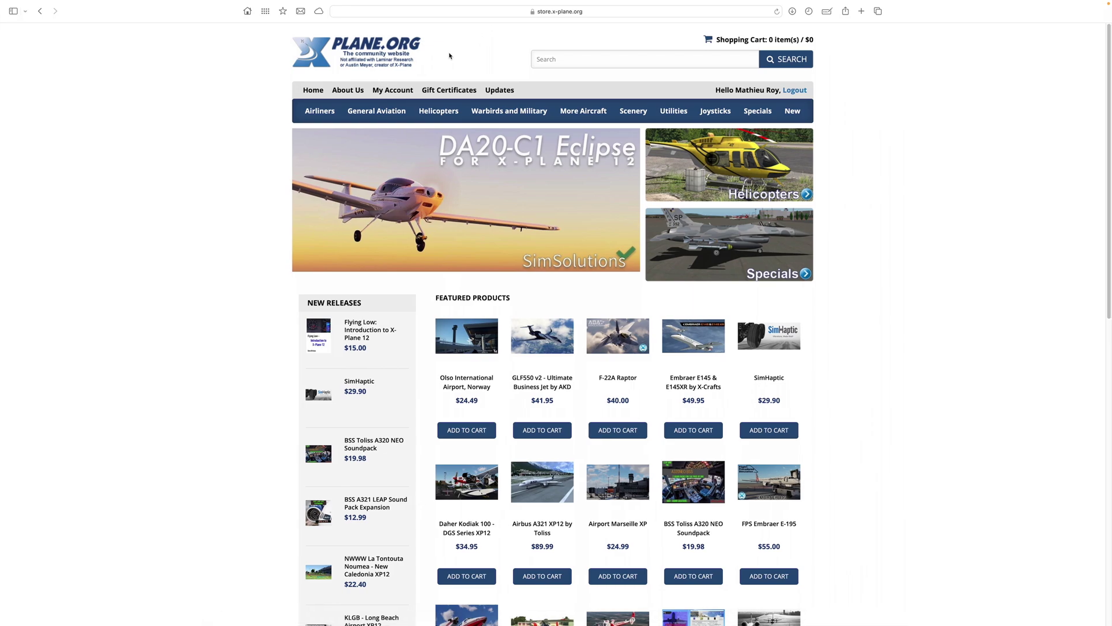
{"action": "scroll", "coordinate": [699, 249], "scroll_direction": "down", "scroll_amount": 2}
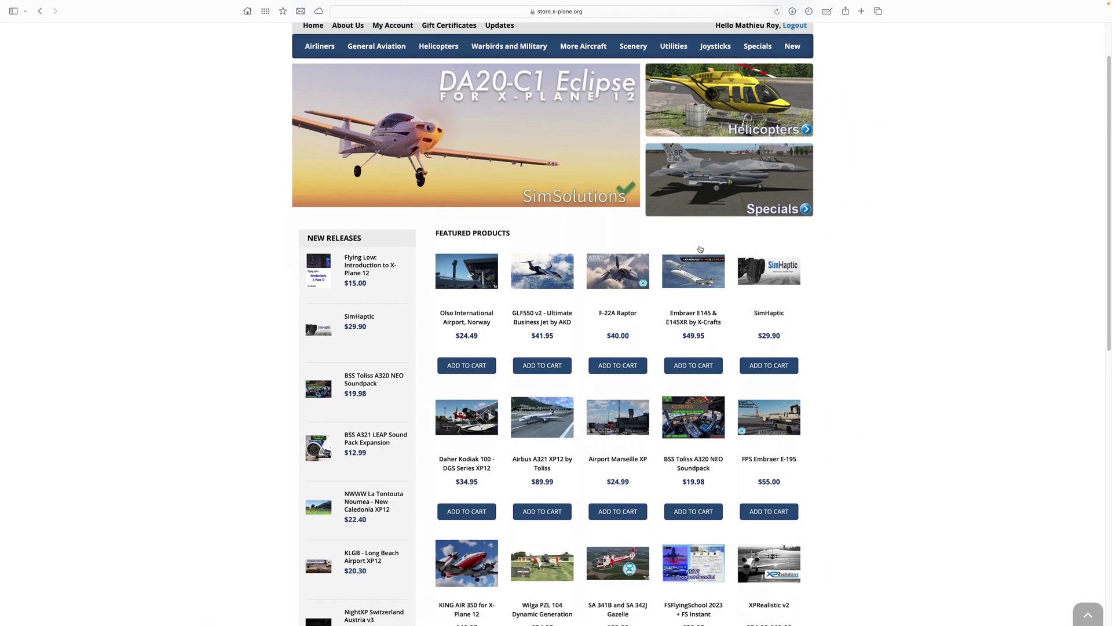
{"action": "scroll", "coordinate": [591, 237], "scroll_direction": "up", "scroll_amount": 2}
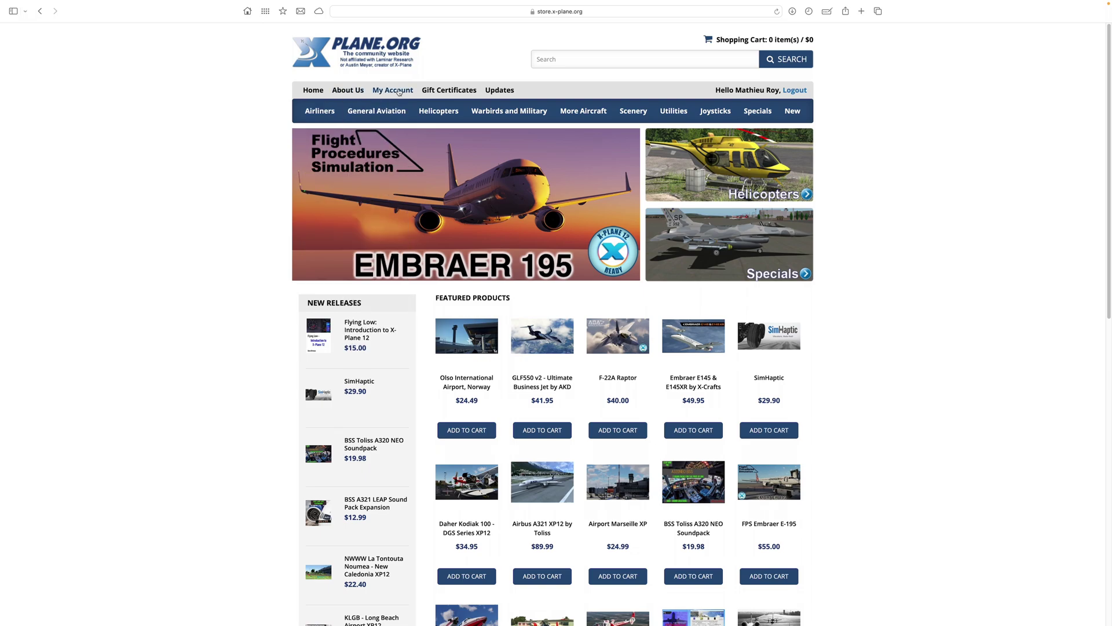
Download FlyJSim_Q4XP_12_133.zip from the FlyJSim-Q4XP purchase under My Account, then return to the desktop
{"action": "left_click", "coordinate": [398, 91]}
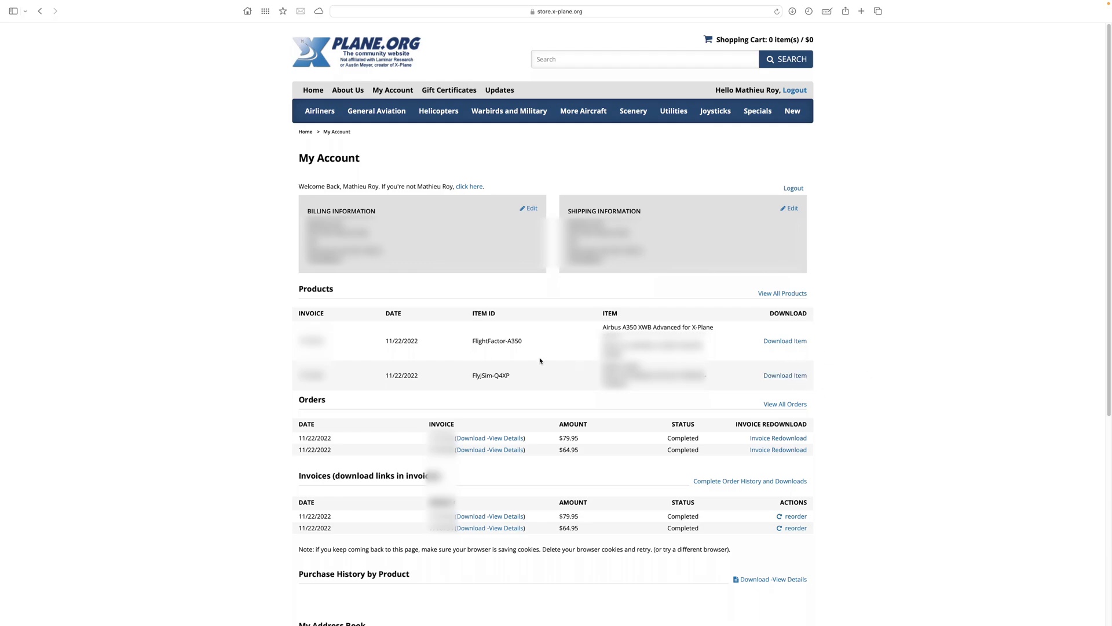
{"action": "left_click", "coordinate": [784, 375]}
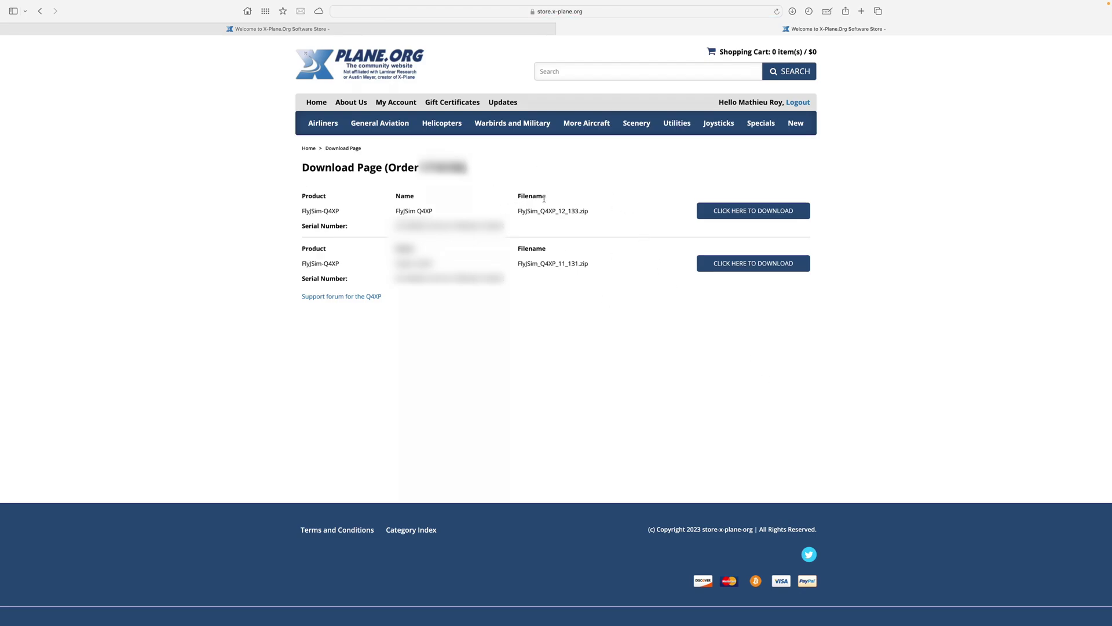
{"action": "left_click_drag", "start_coordinate": [545, 211], "coordinate": [573, 210]}
{"action": "left_click", "coordinate": [752, 216]}
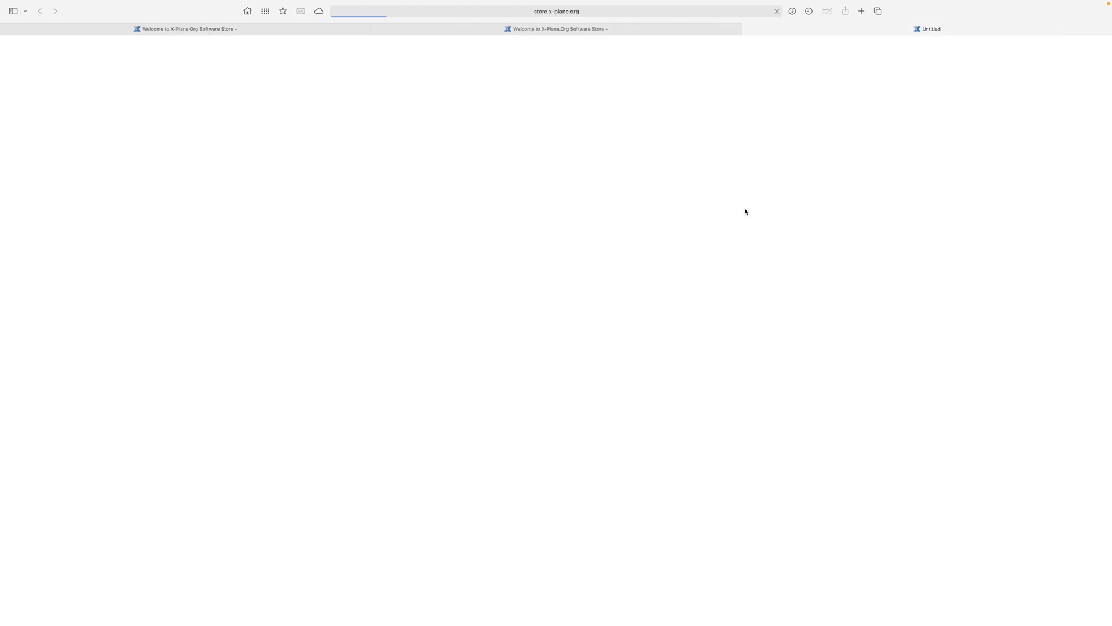
{"action": "key", "text": "ctrl+Left"}
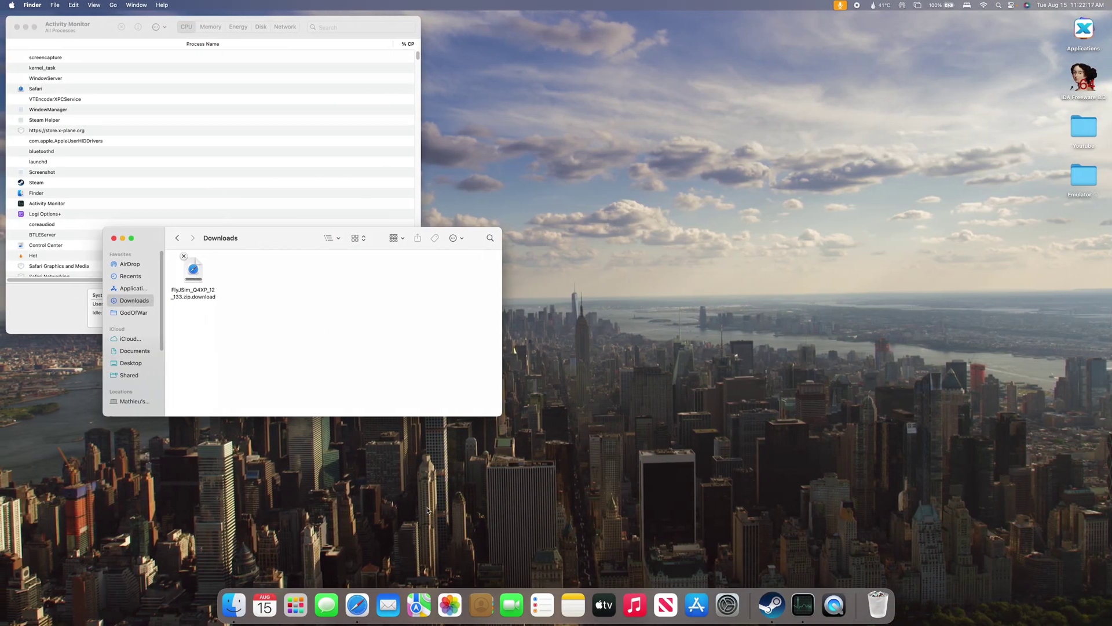
Open X-Plane 12's local files from Steam via Manage > Browse local files
{"action": "left_click", "coordinate": [772, 604]}
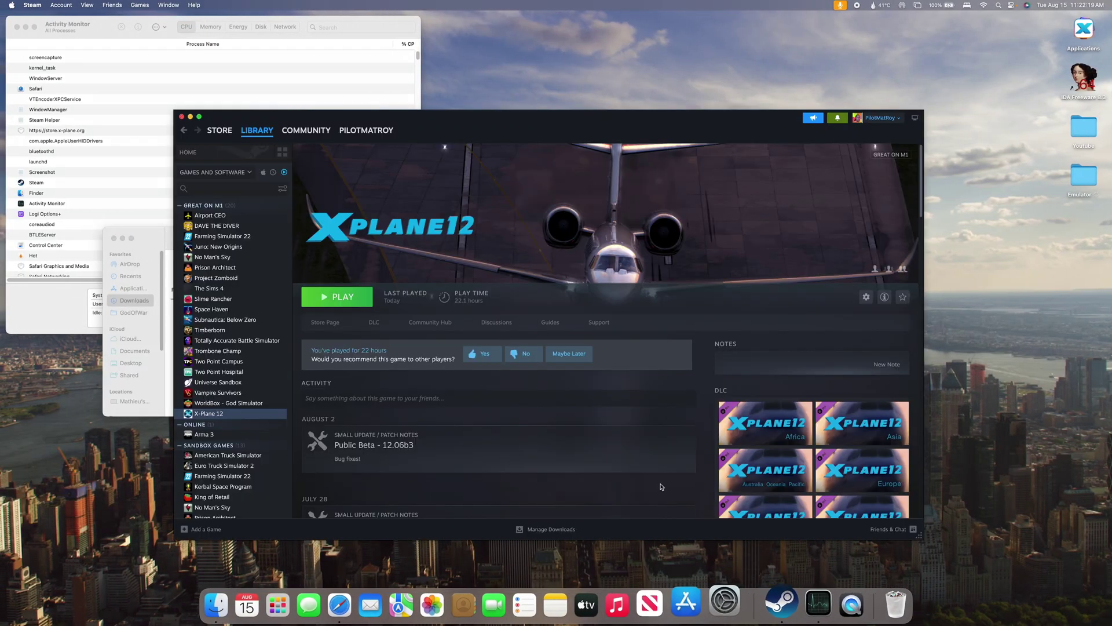
{"action": "right_click", "coordinate": [231, 413]}
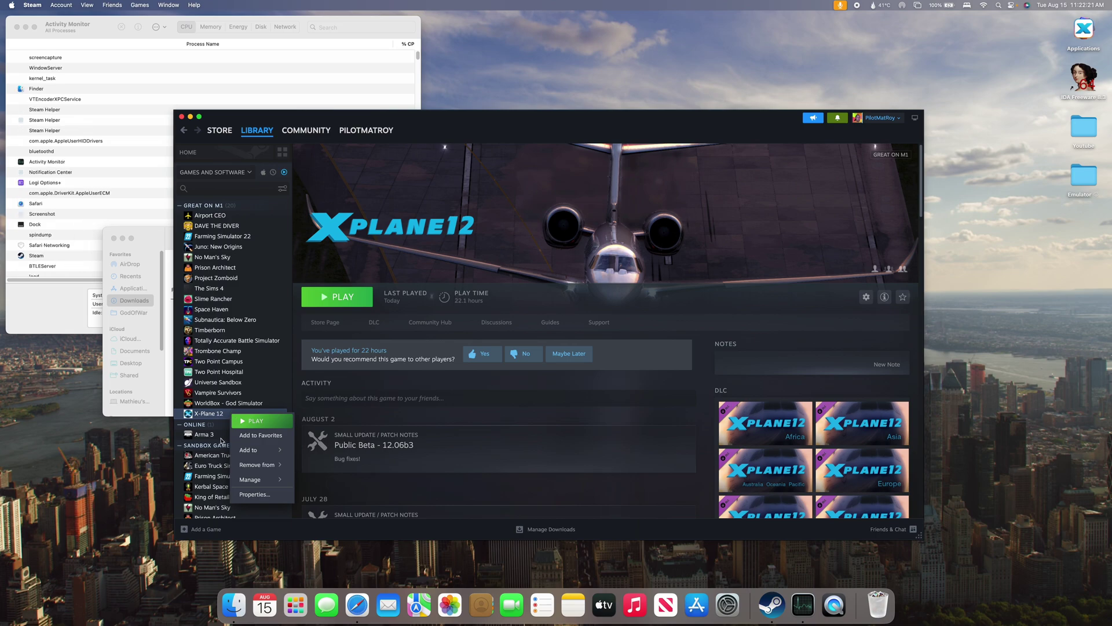
{"action": "mouse_move", "coordinate": [266, 484]}
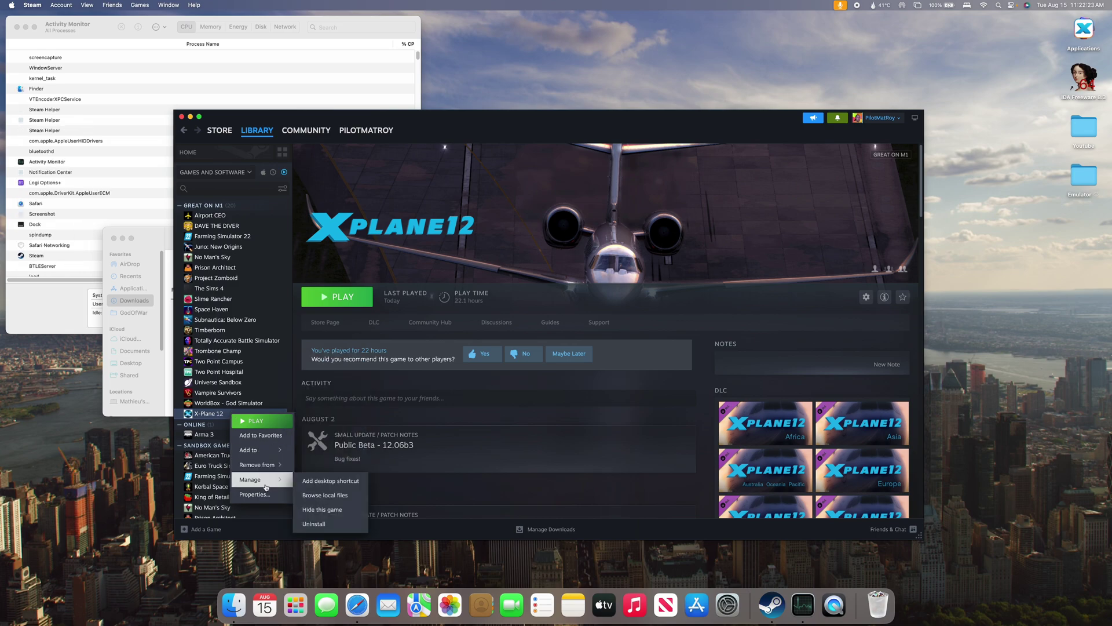
{"action": "left_click", "coordinate": [327, 496]}
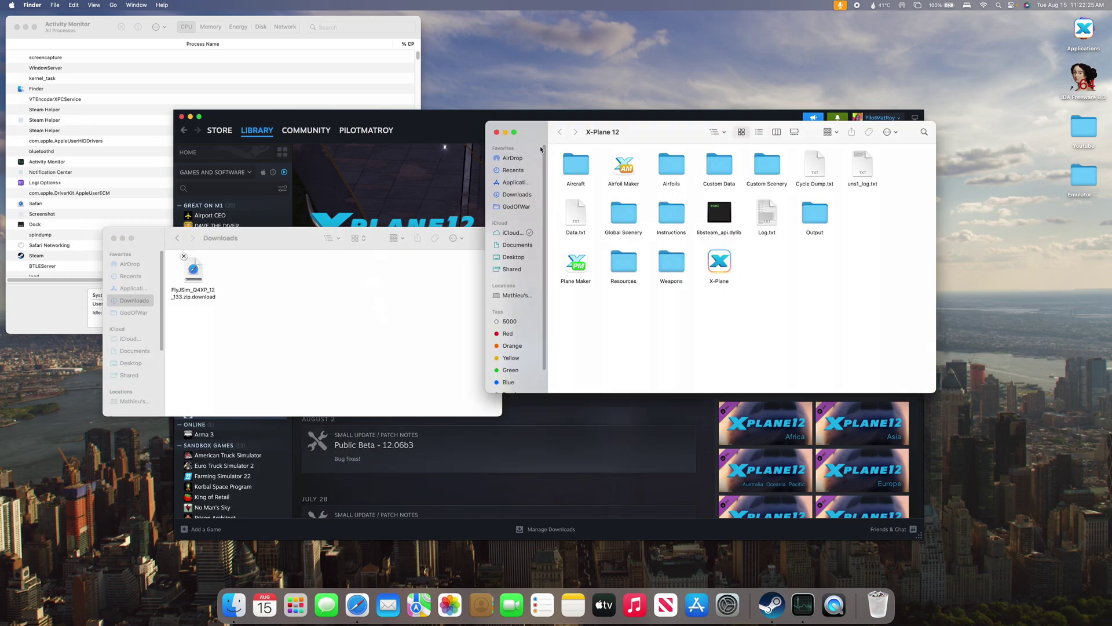
Move the FlyJSim_Q4XP folder from Downloads into Aircraft/Laminar Research
{"action": "left_click_drag", "start_coordinate": [642, 130], "coordinate": [709, 222]}
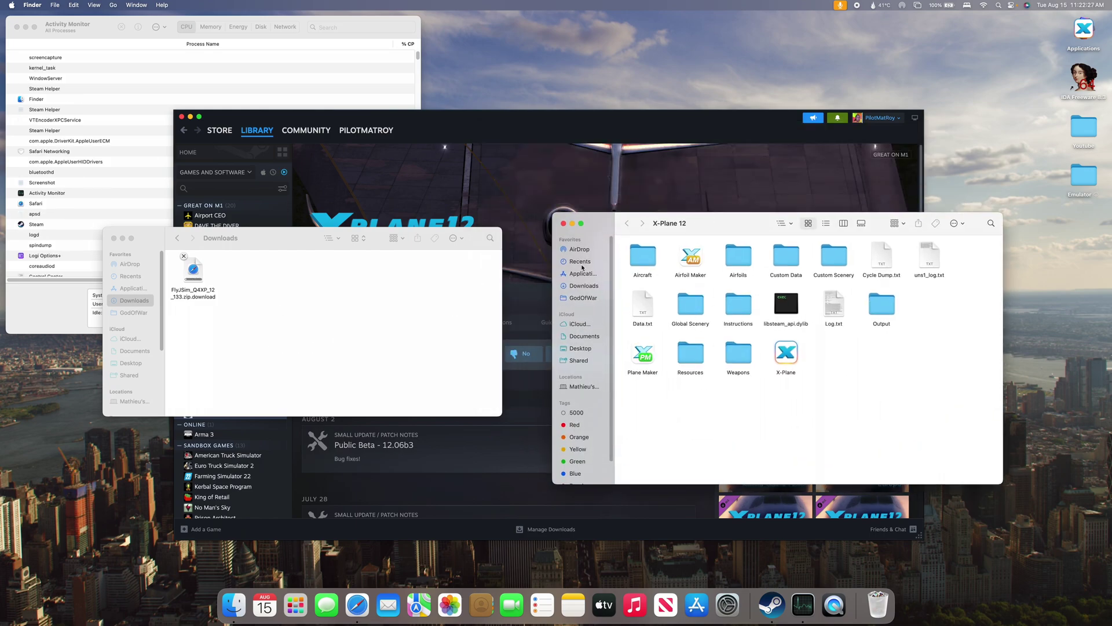
{"action": "double_click", "coordinate": [642, 258]}
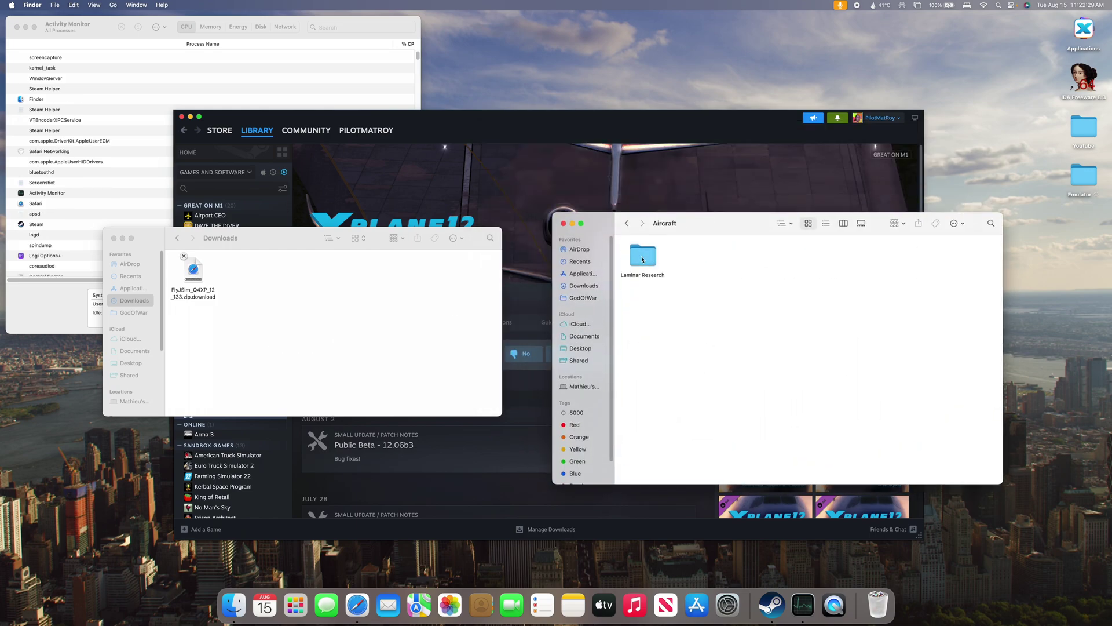
{"action": "double_click", "coordinate": [649, 261]}
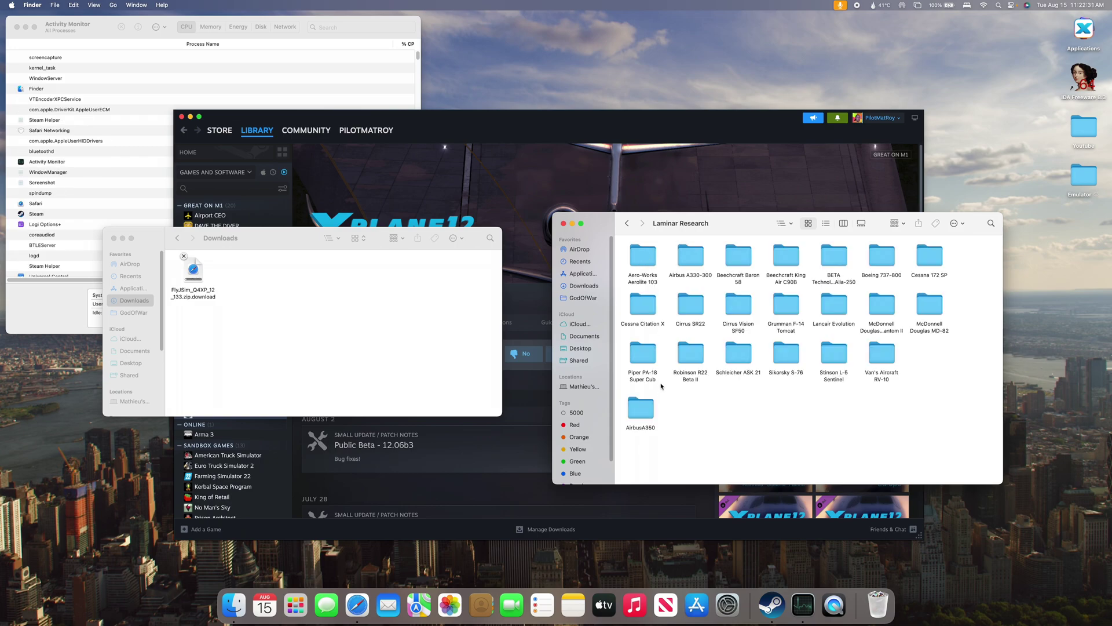
{"action": "left_click_drag", "start_coordinate": [164, 346], "coordinate": [189, 389]}
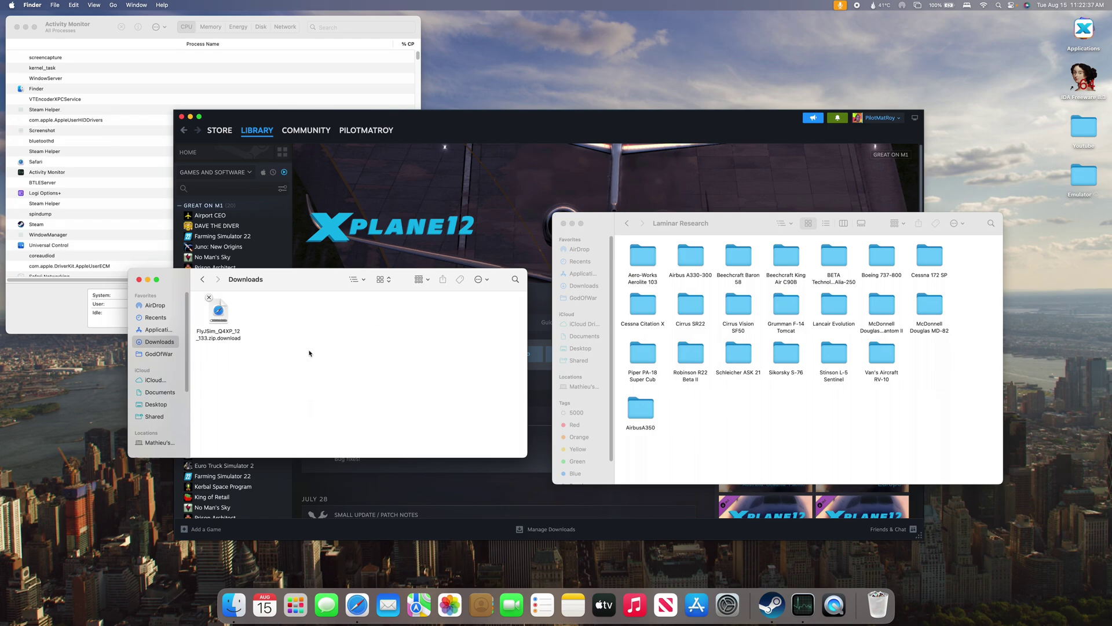
{"action": "left_click_drag", "start_coordinate": [284, 346], "coordinate": [247, 369]}
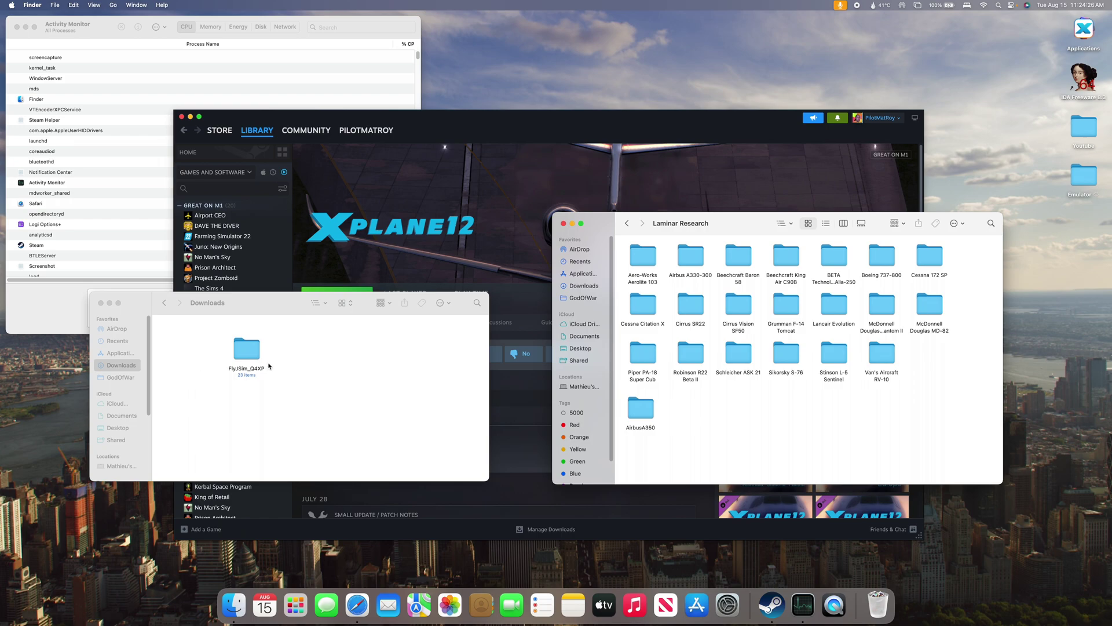
{"action": "left_click_drag", "start_coordinate": [247, 349], "coordinate": [689, 408]}
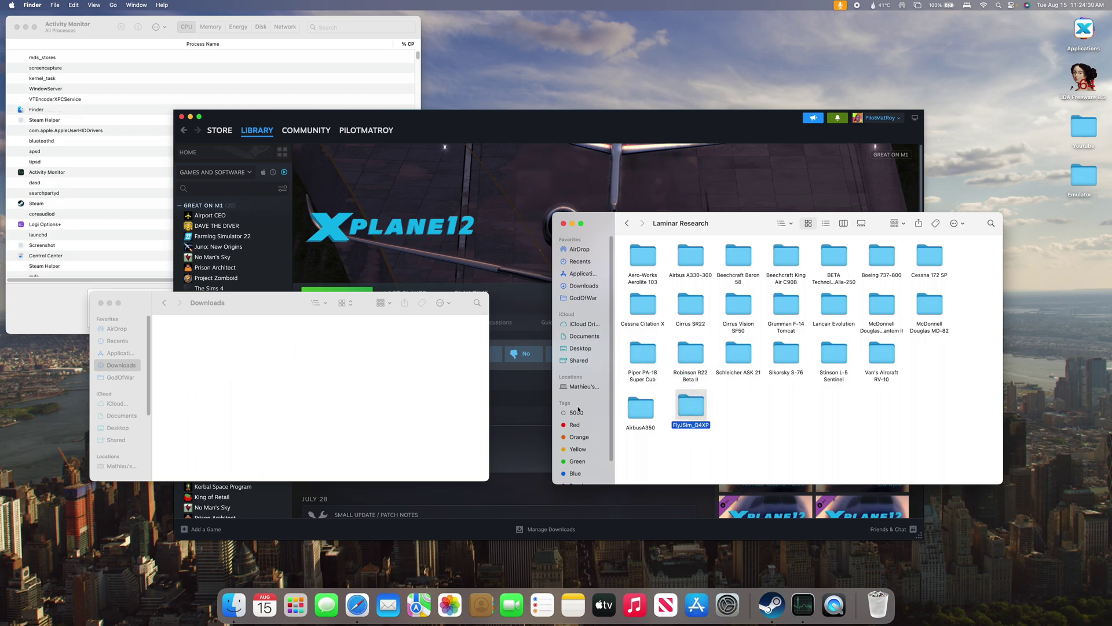
Launch X-Plane 12 from Steam and start a new flight in the FlyJSim Q4XP
{"action": "left_click", "coordinate": [566, 131]}
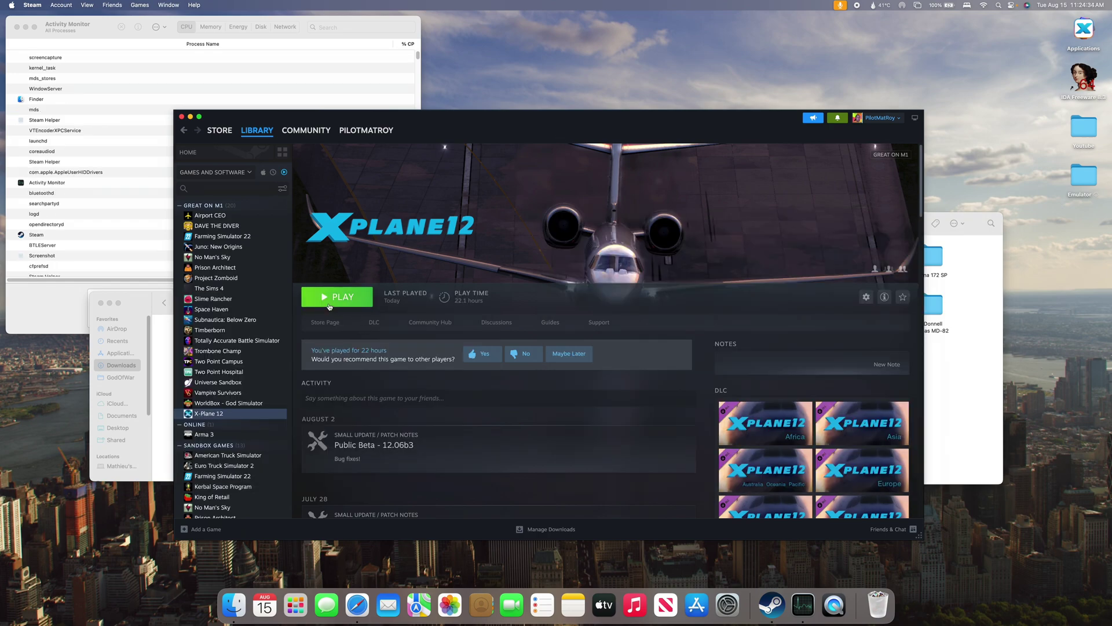
{"action": "left_click", "coordinate": [330, 298]}
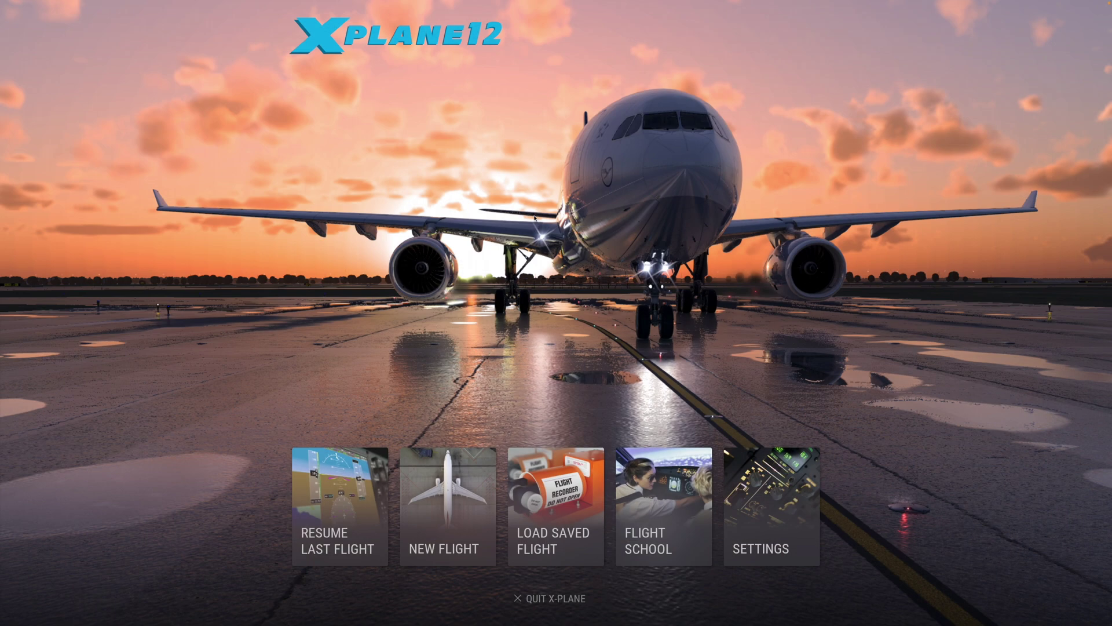
{"action": "left_click", "coordinate": [464, 513]}
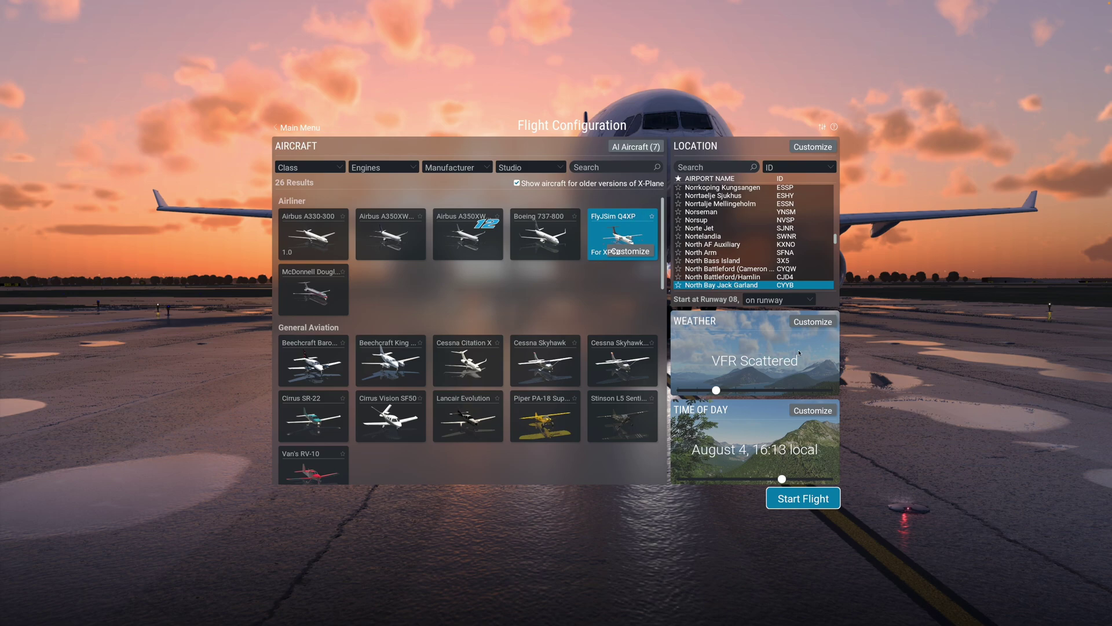
{"action": "left_click", "coordinate": [773, 497]}
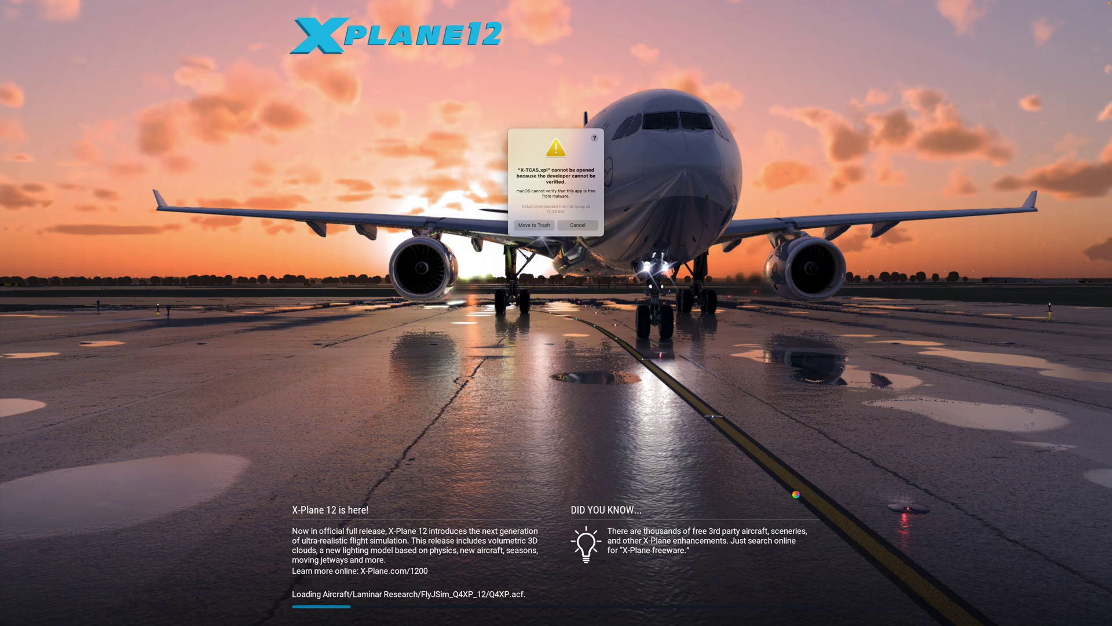
Open System Settings to the Security section of Privacy & Security
{"action": "key", "text": "ctrl+Up"}
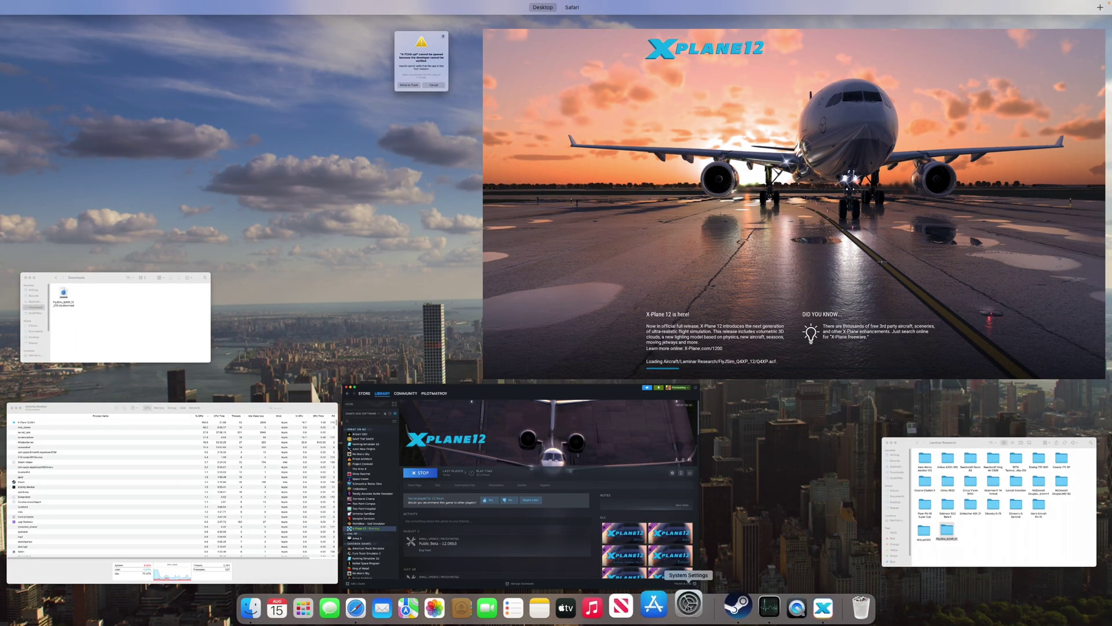
{"action": "left_click", "coordinate": [683, 605]}
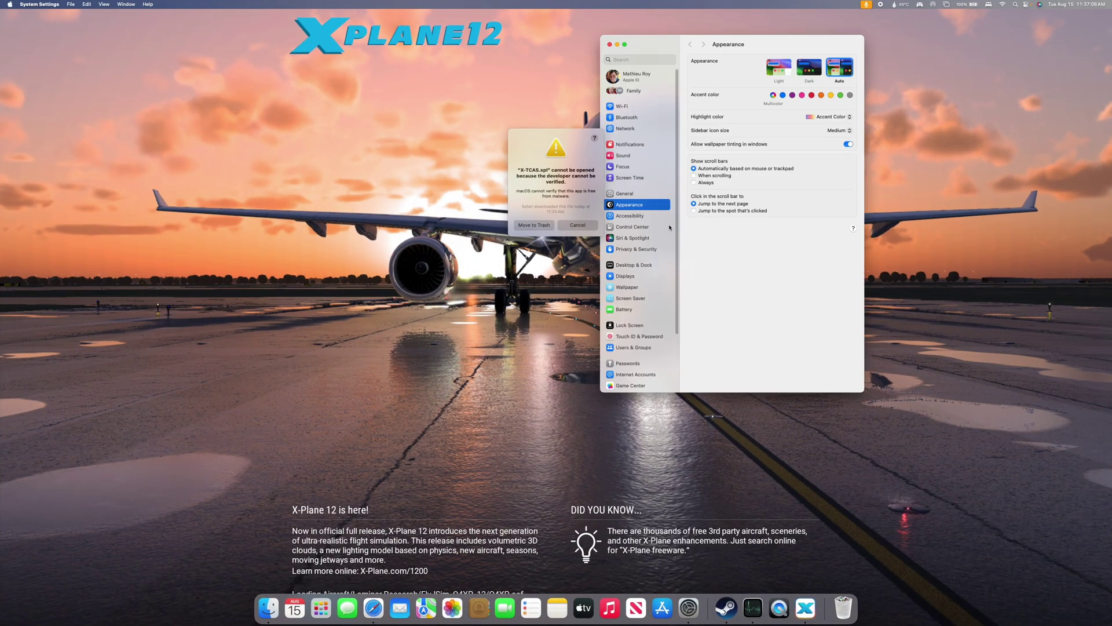
{"action": "scroll", "coordinate": [660, 238], "scroll_direction": "down", "scroll_amount": 3}
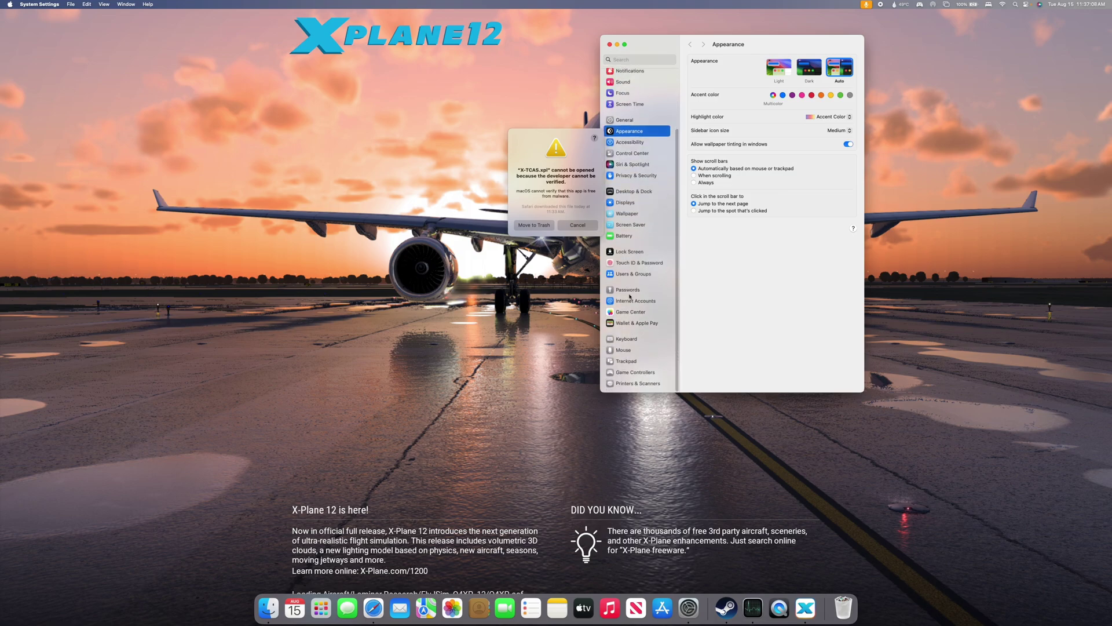
{"action": "left_click", "coordinate": [636, 177]}
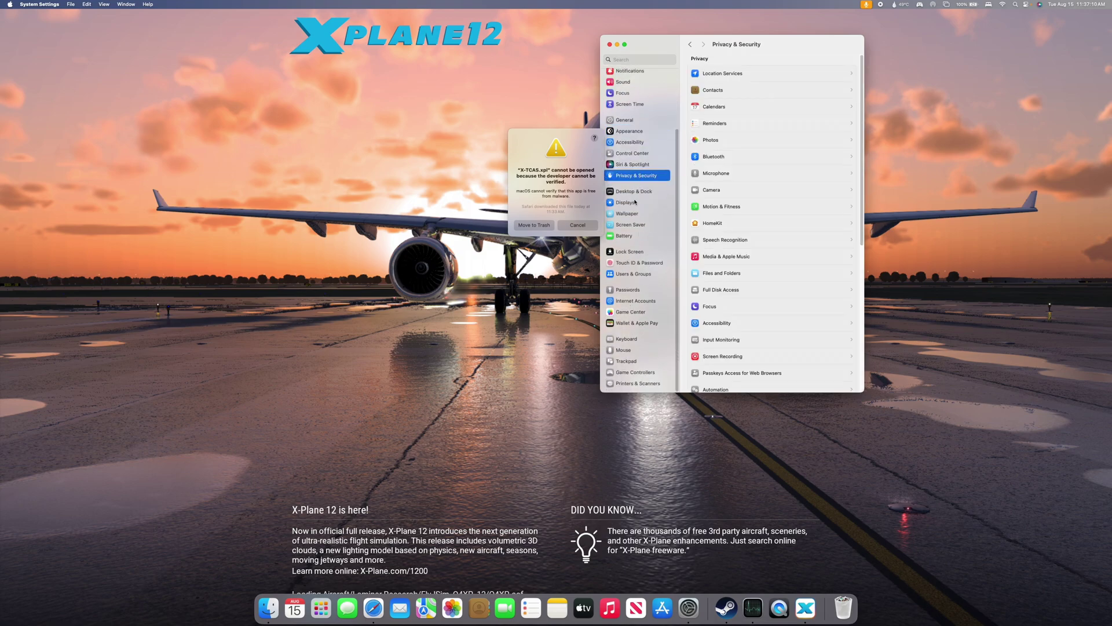
{"action": "scroll", "coordinate": [732, 199], "scroll_direction": "down", "scroll_amount": 10}
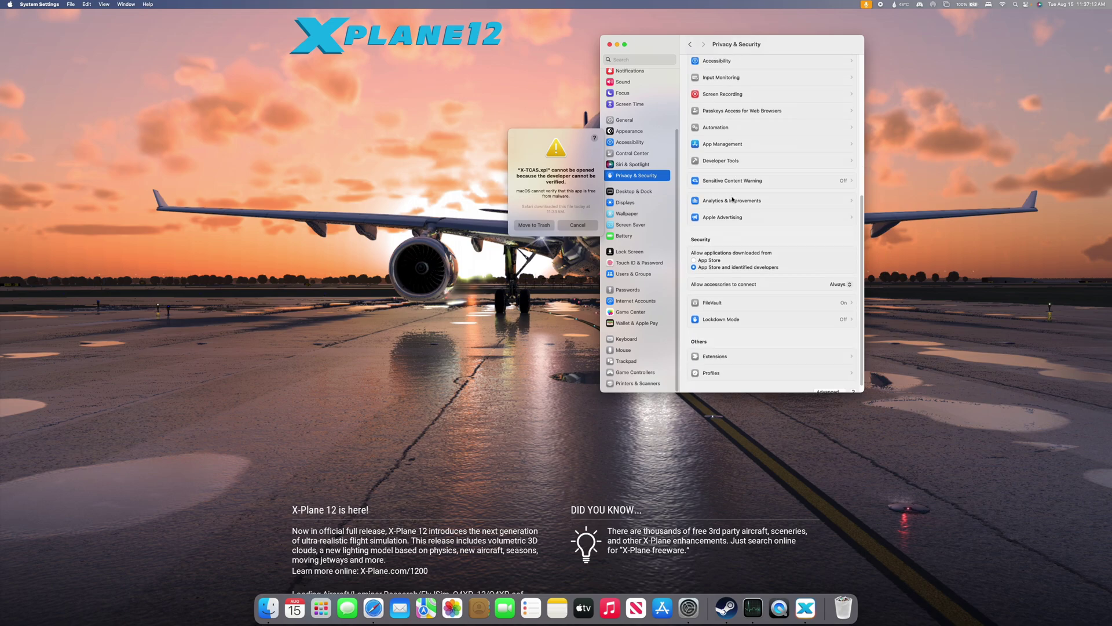
Allow the blocked X-TCAS.xpl plugin anyway, confirming with the account password
{"action": "left_click", "coordinate": [572, 225]}
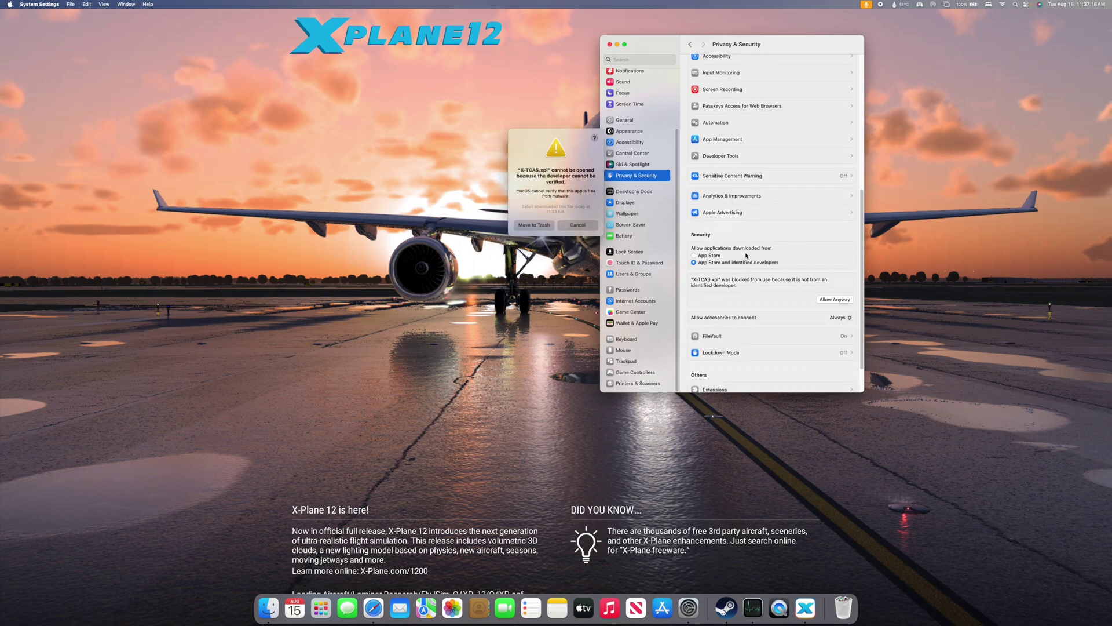
{"action": "left_click", "coordinate": [837, 299]}
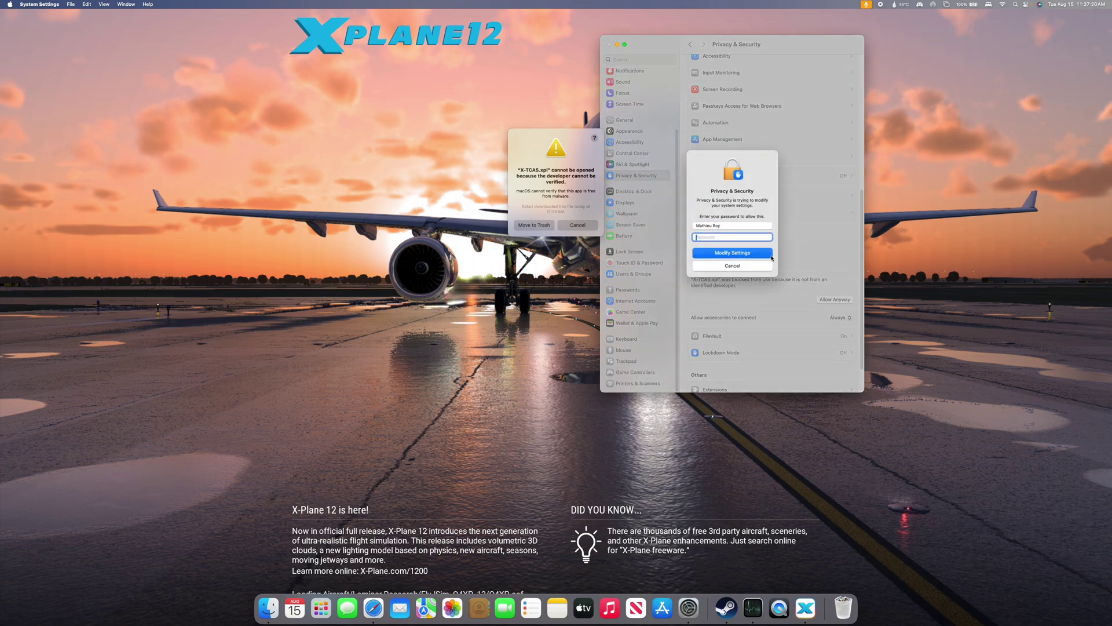
{"action": "type", "text": "•••••••••"}
{"action": "left_click", "coordinate": [749, 253]}
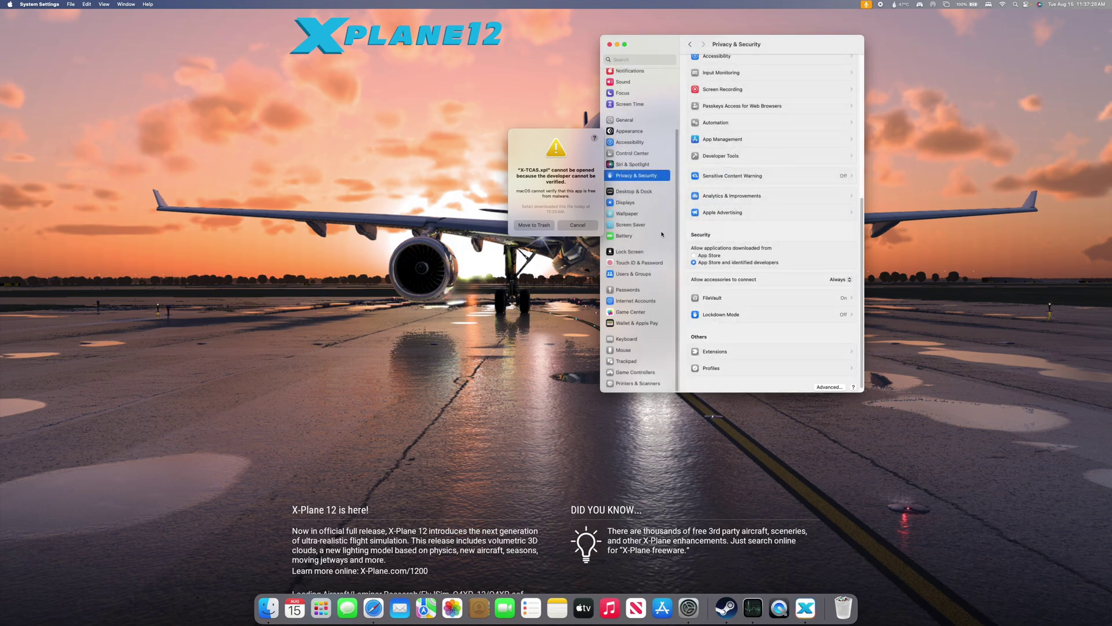
{"action": "left_click", "coordinate": [576, 225]}
{"action": "left_click", "coordinate": [828, 300]}
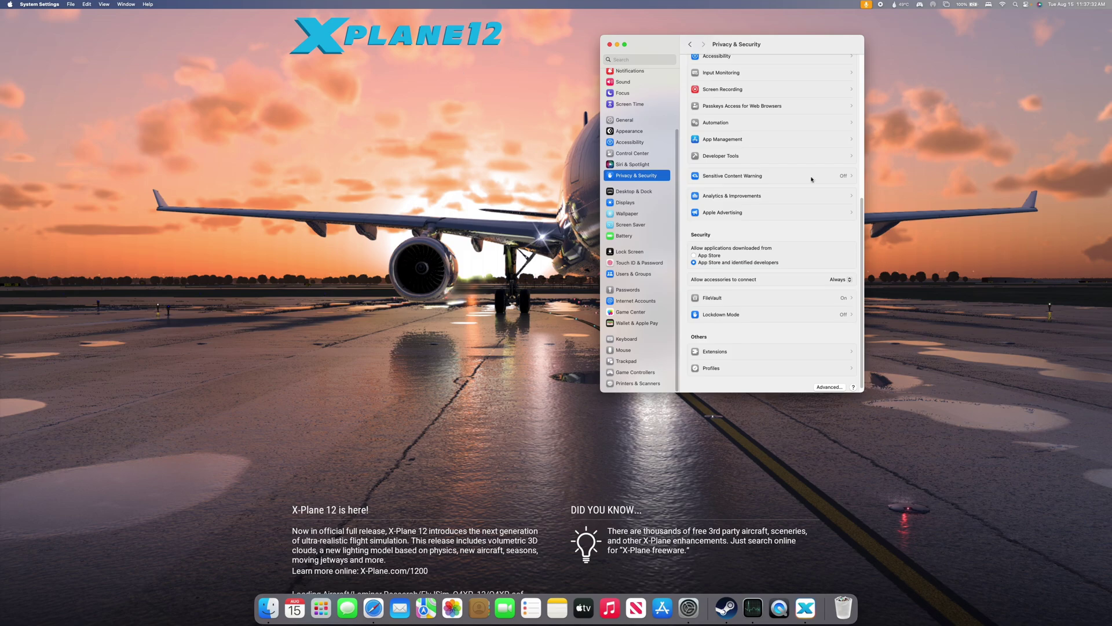
Dismiss the sound-bank notice and select the first Q4XP serial number on Safari's download page
{"action": "left_click", "coordinate": [412, 157]}
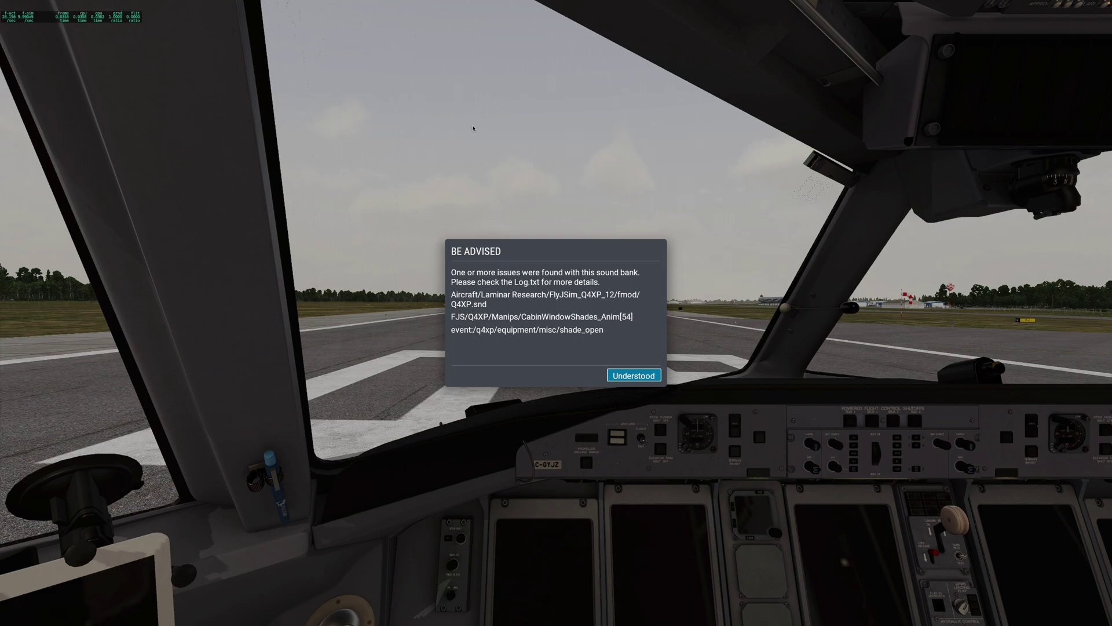
{"action": "left_click", "coordinate": [633, 375]}
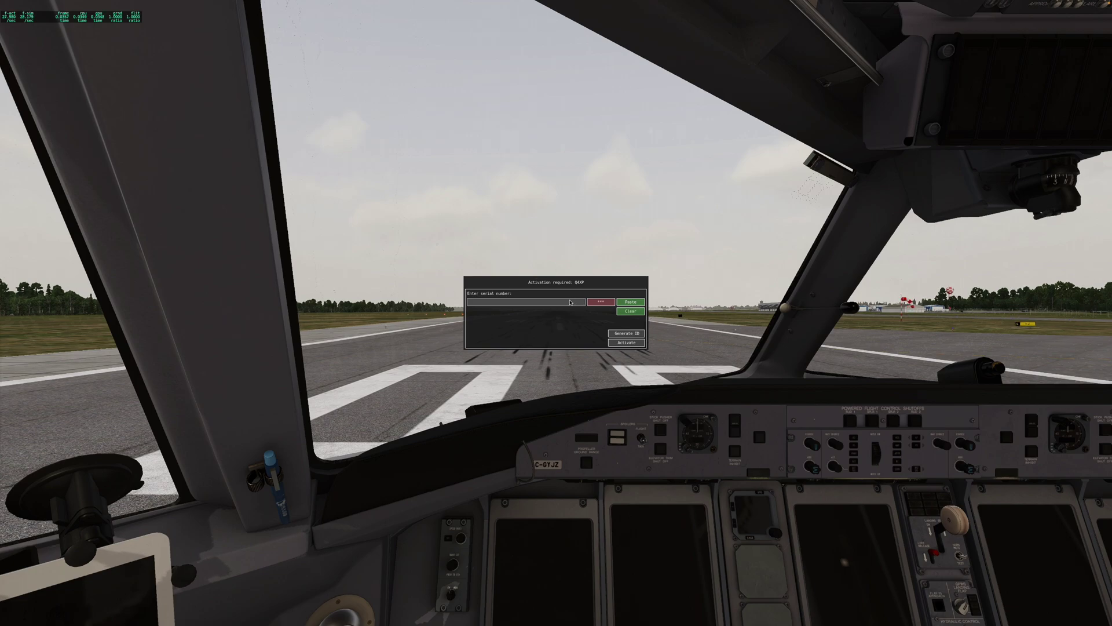
{"action": "key", "text": "ctrl+Up"}
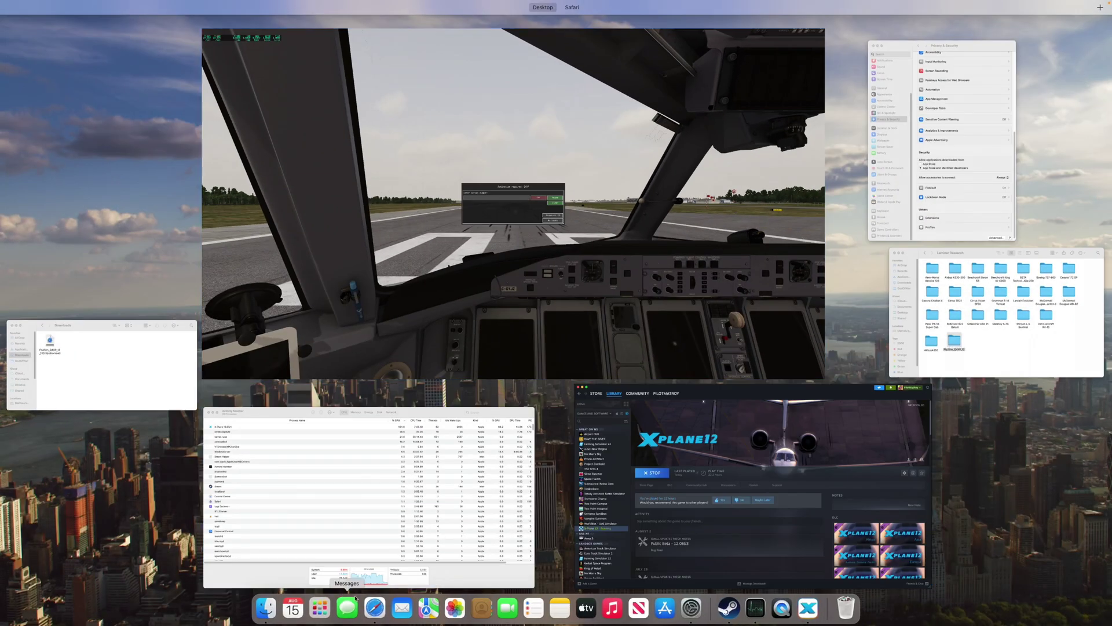
{"action": "left_click", "coordinate": [375, 607]}
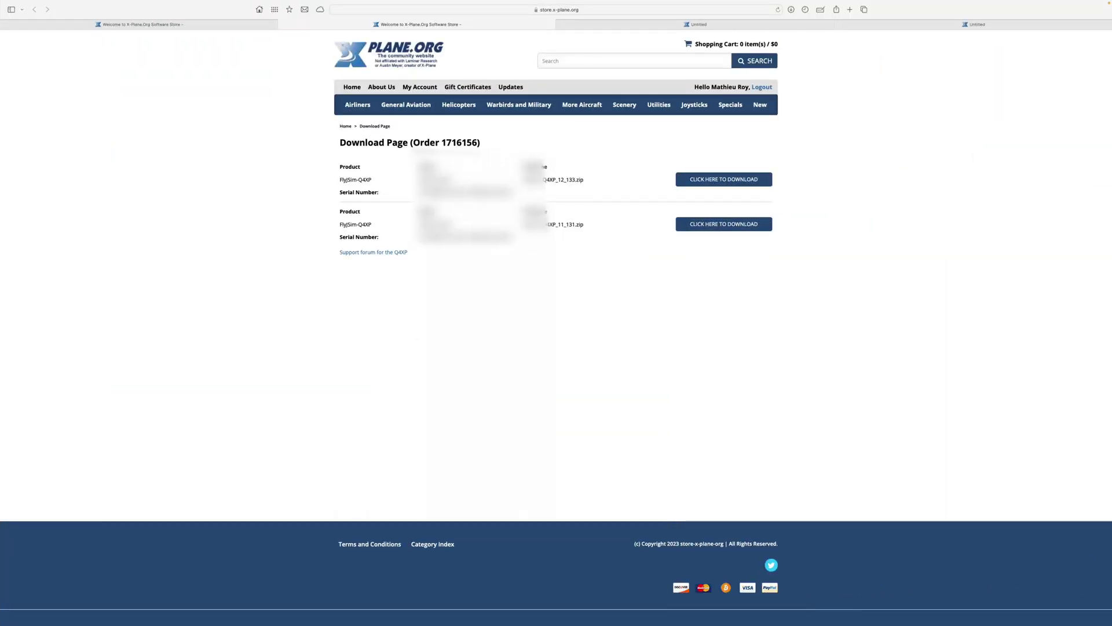
{"action": "left_click_drag", "start_coordinate": [420, 192], "coordinate": [508, 192]}
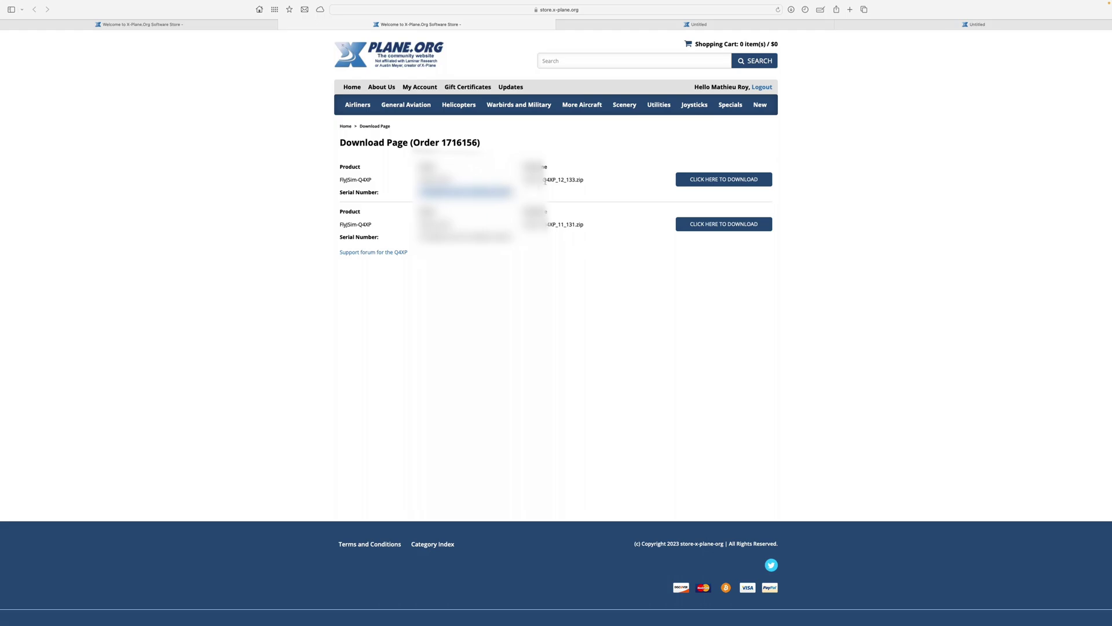
{"action": "key", "text": "ctrl+Up"}
Paste the serial to activate the Q4XP, then choose File > Quit
{"action": "left_click", "coordinate": [602, 296]}
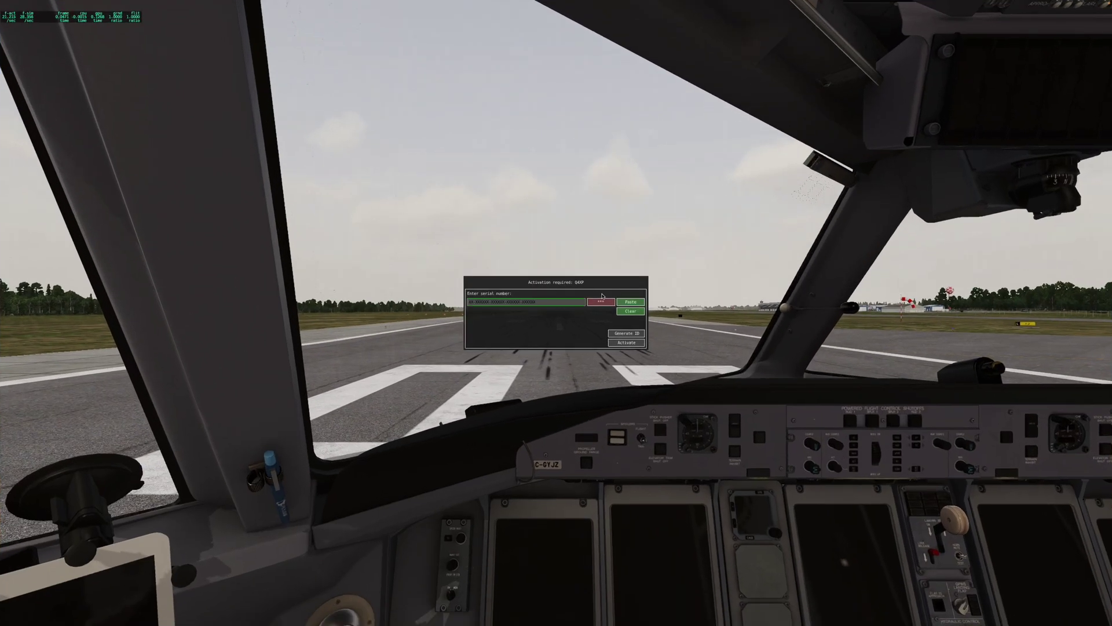
{"action": "left_click", "coordinate": [630, 302]}
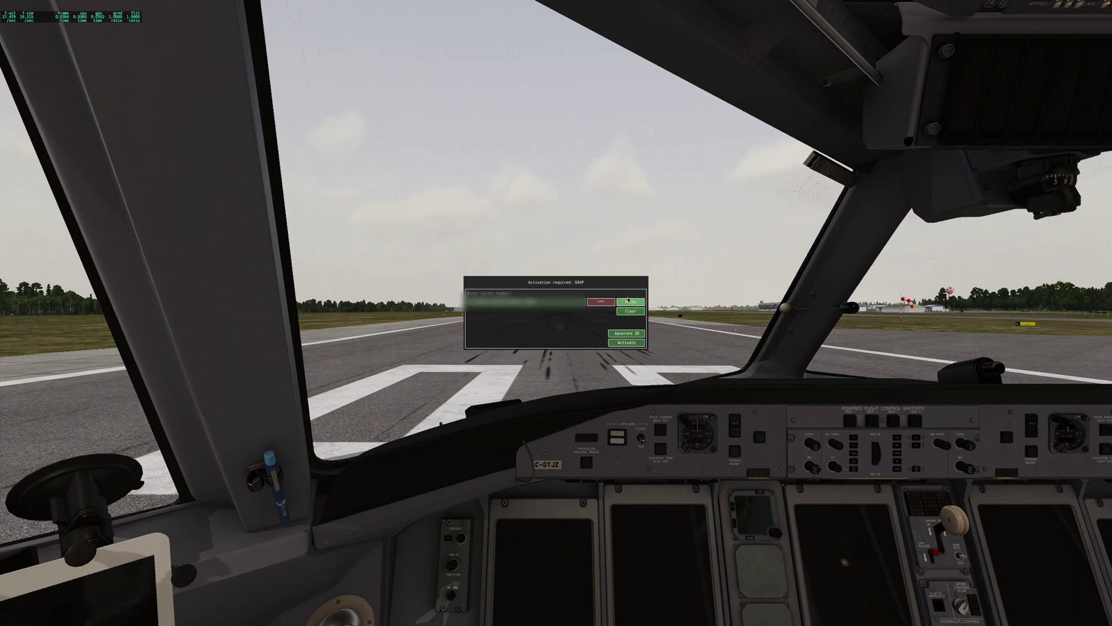
{"action": "left_click", "coordinate": [635, 347]}
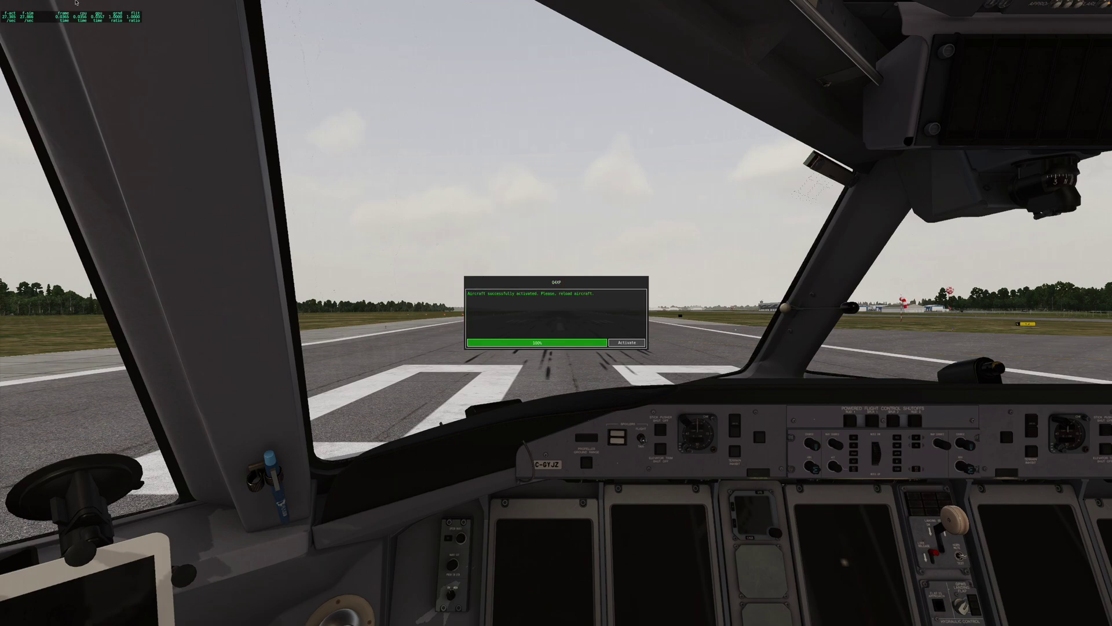
{"action": "left_click", "coordinate": [11, 7]}
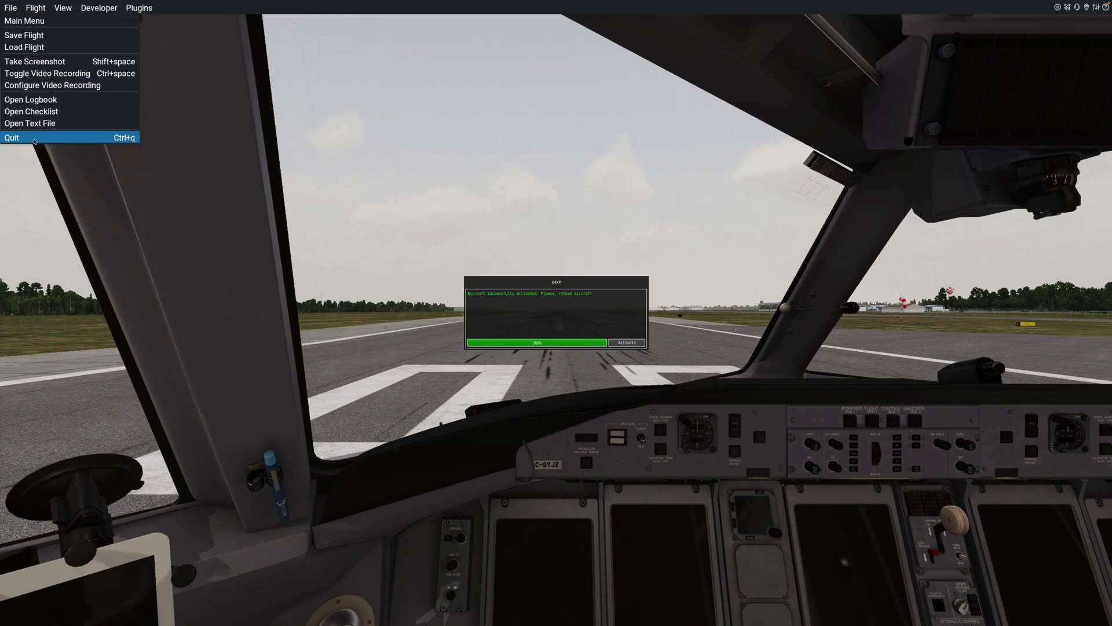
{"action": "left_click", "coordinate": [121, 138]}
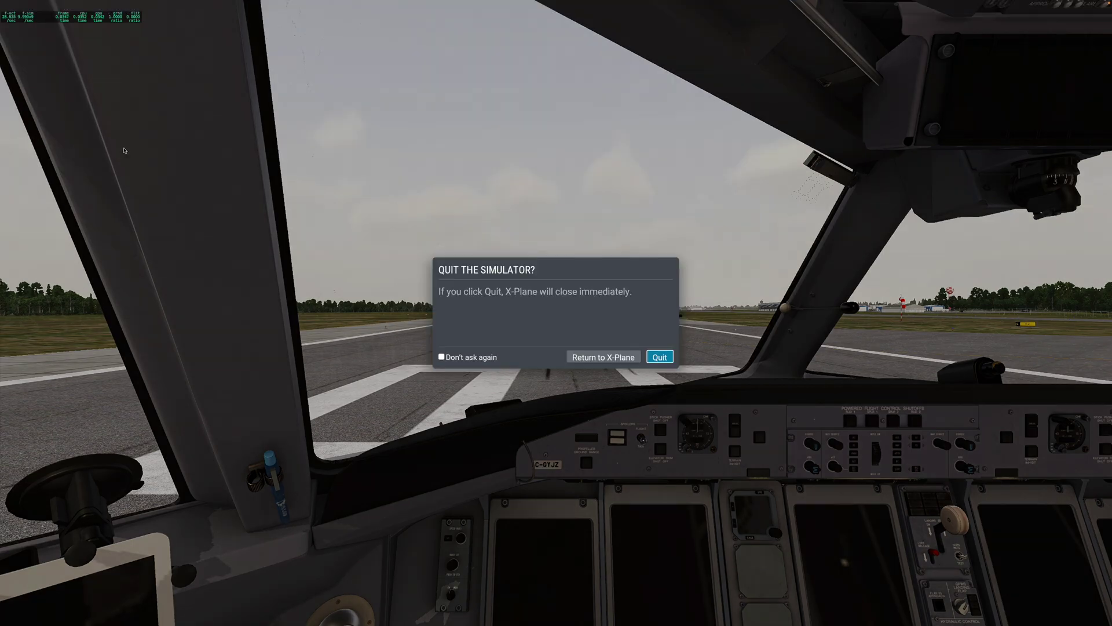
Confirm quitting, start a new FlyJSim Q4XP flight, and let X-TCAS.xpl open
{"action": "left_click", "coordinate": [660, 357]}
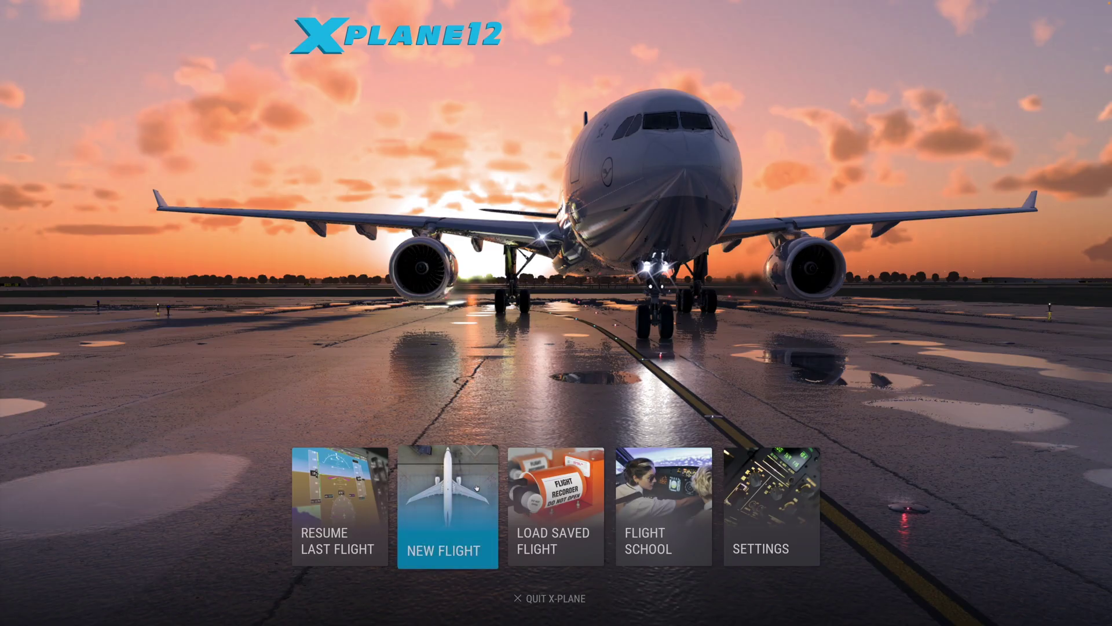
{"action": "left_click", "coordinate": [476, 487]}
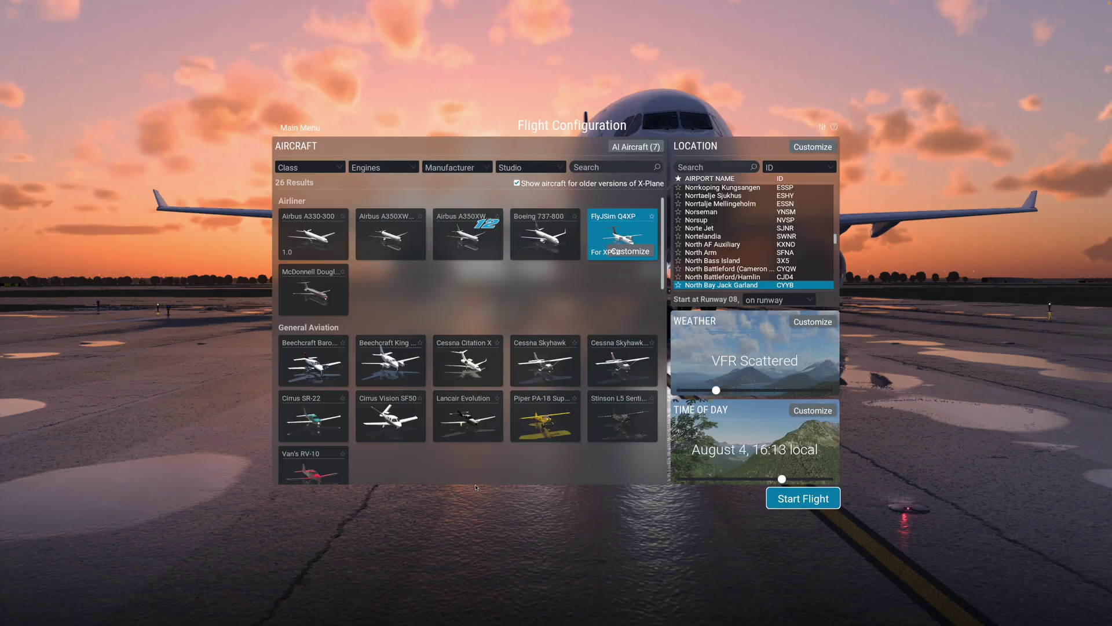
{"action": "left_click", "coordinate": [803, 499]}
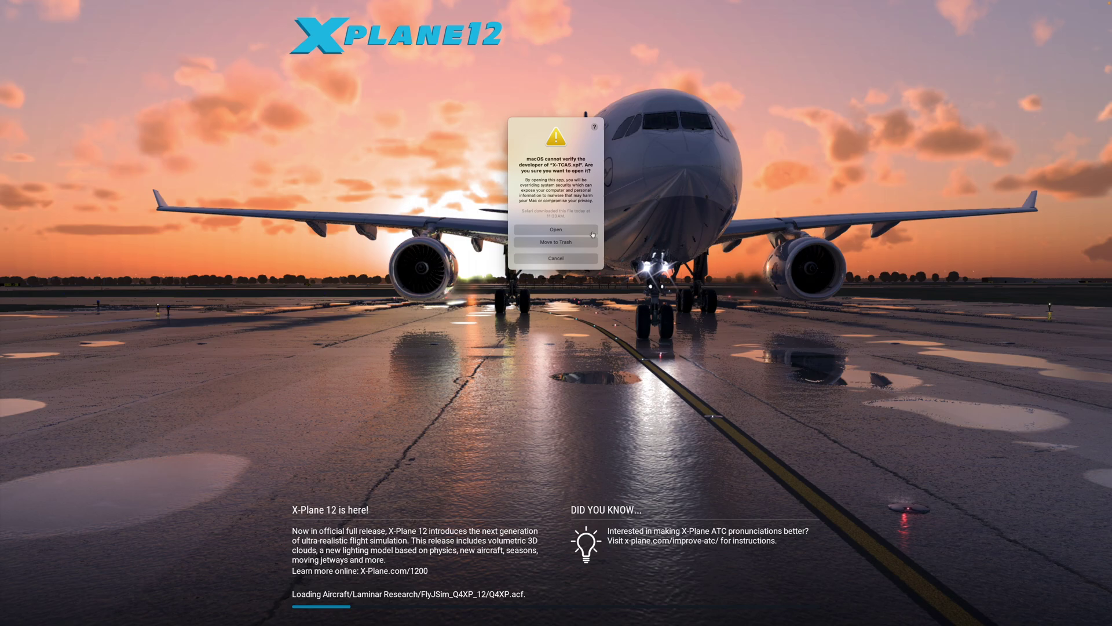
{"action": "left_click", "coordinate": [564, 228]}
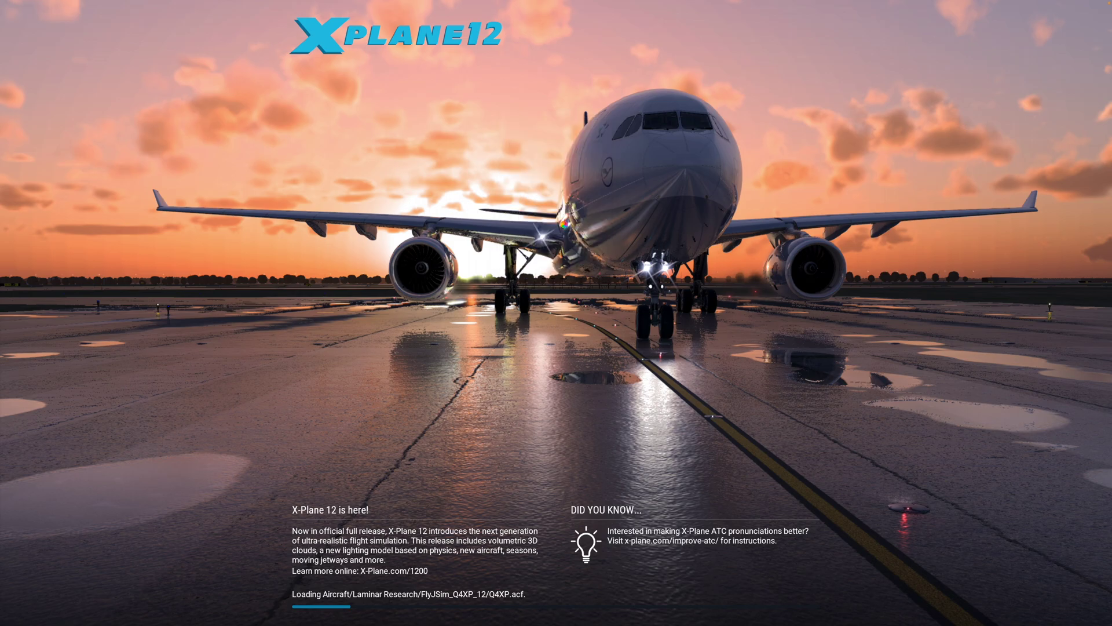